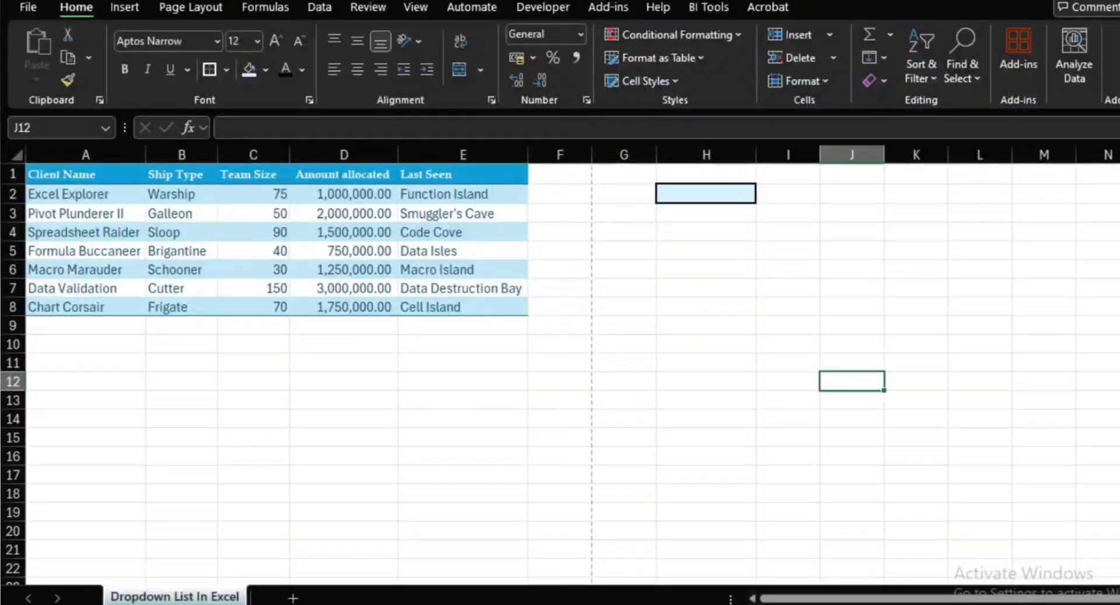
{"action": "left_click", "coordinate": [706, 194]}
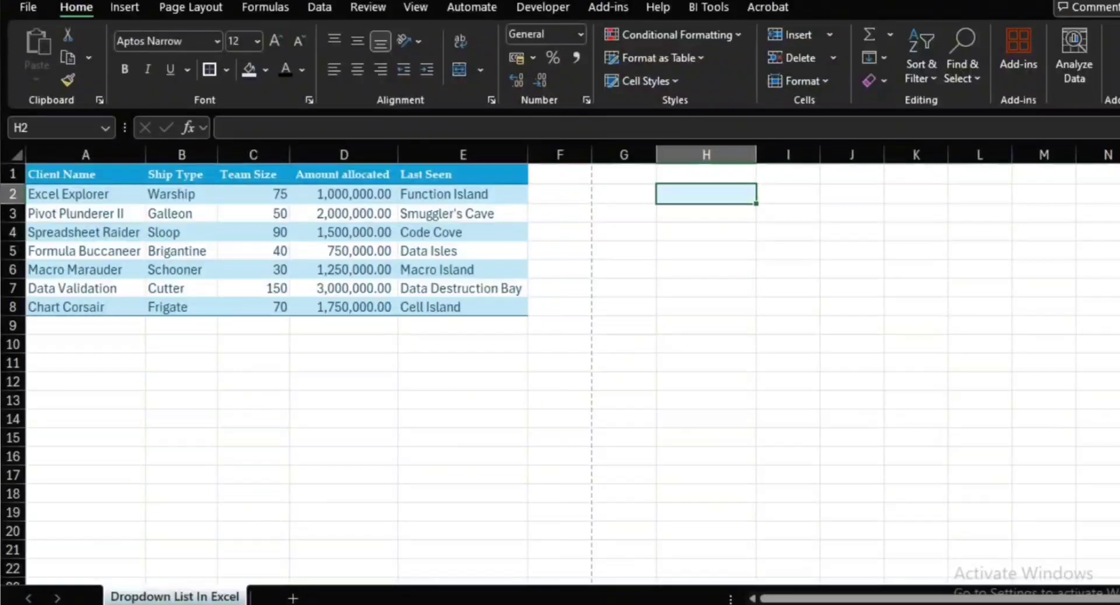
{"action": "left_click", "coordinate": [181, 175]}
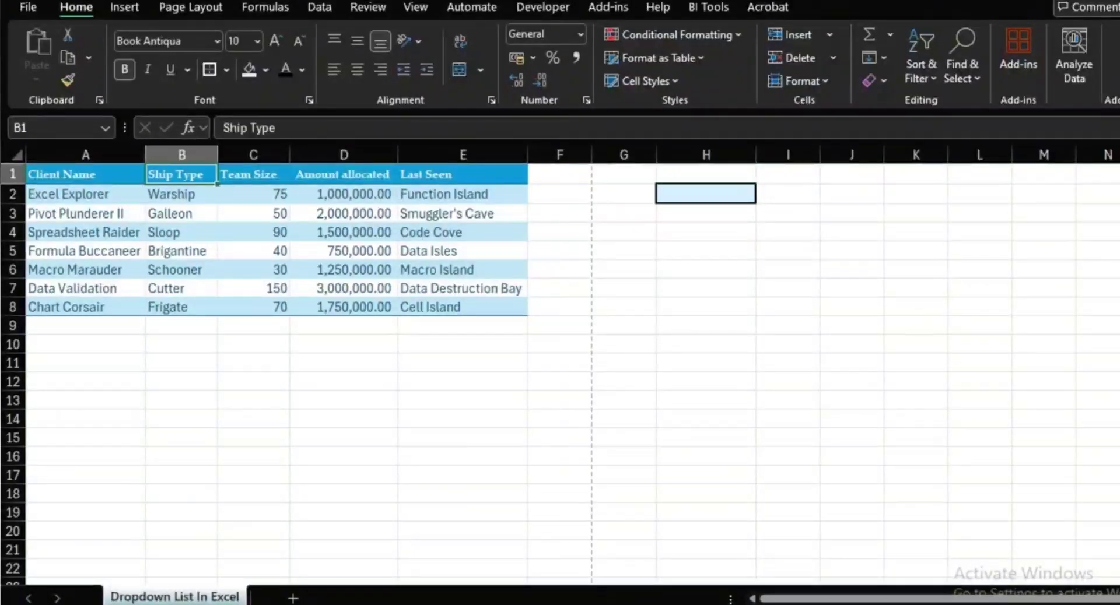
{"action": "left_click_drag", "start_coordinate": [182, 194], "coordinate": [181, 306]}
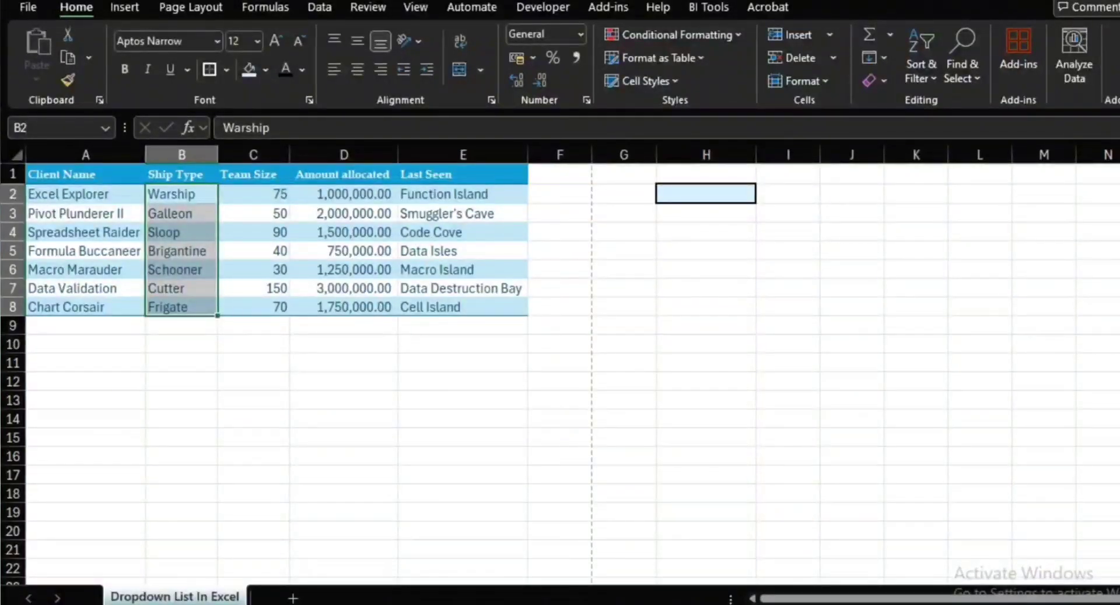
{"action": "left_click", "coordinate": [706, 269]}
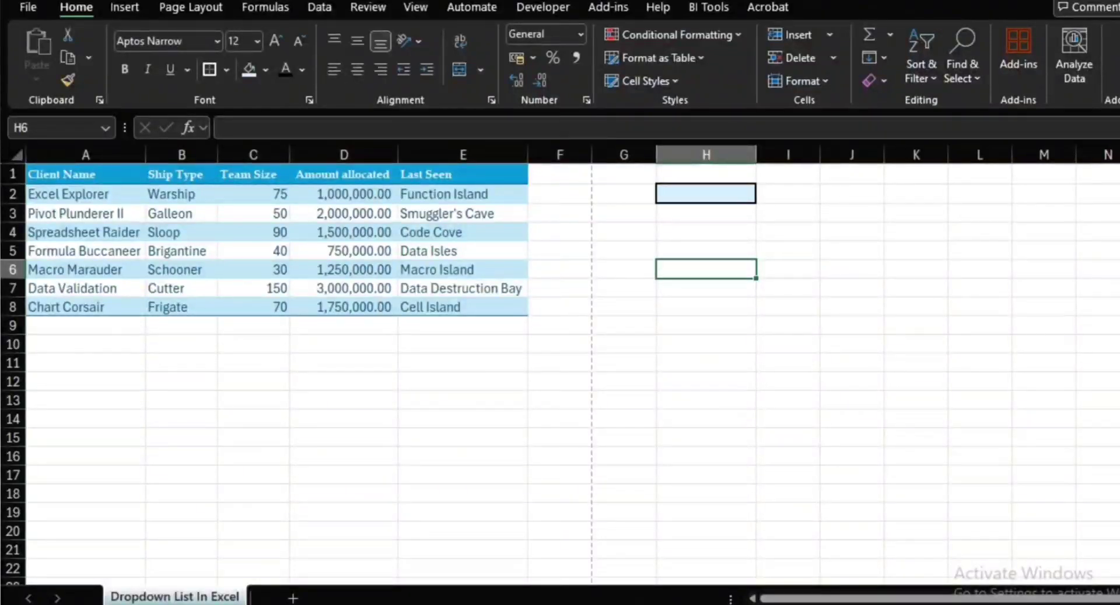
Start a data validation rule on cell H2 that allows only a List.
{"action": "left_click", "coordinate": [705, 194]}
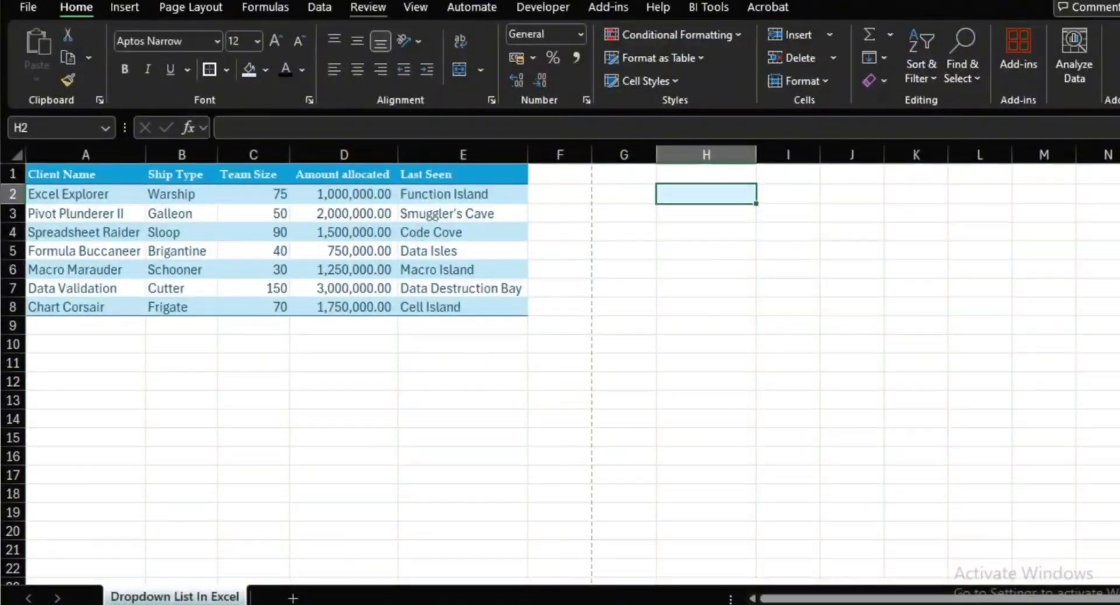
{"action": "left_click", "coordinate": [320, 7]}
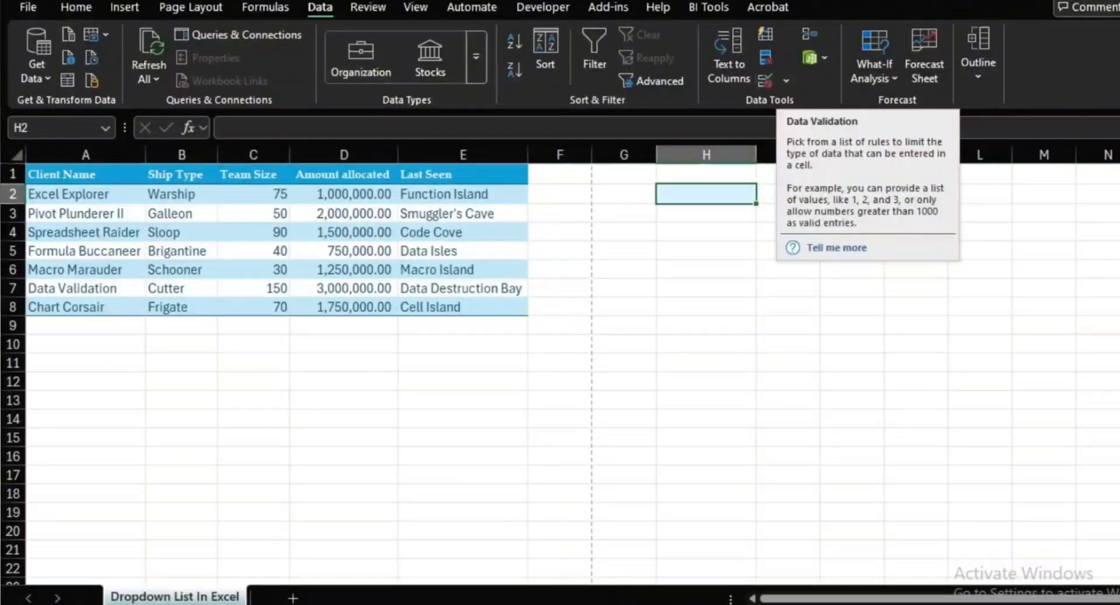
{"action": "left_click", "coordinate": [786, 80]}
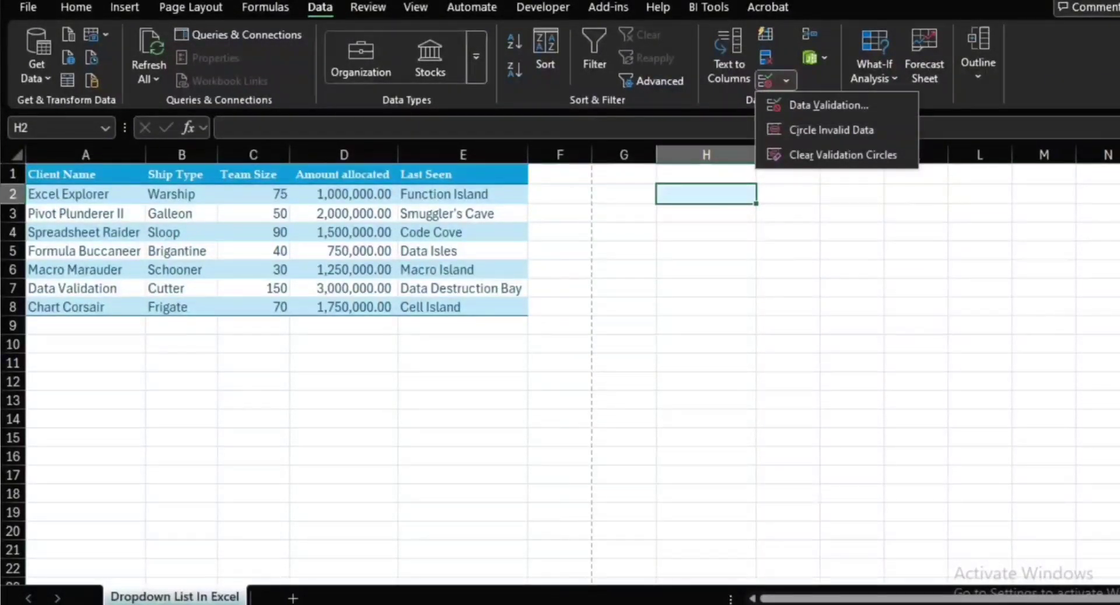
{"action": "left_click", "coordinate": [785, 80]}
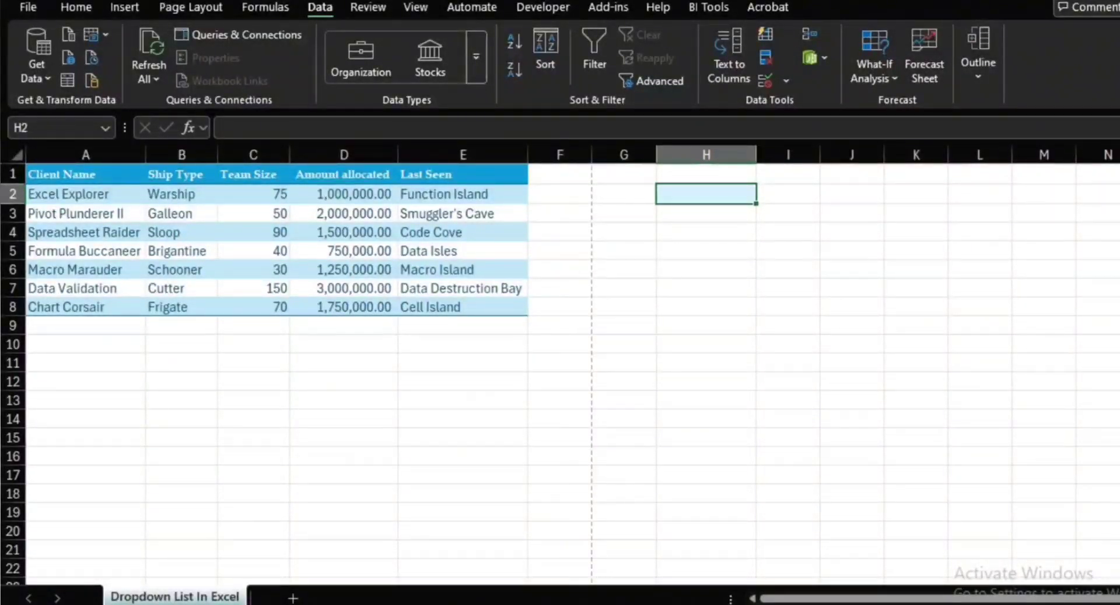
{"action": "left_click", "coordinate": [786, 80]}
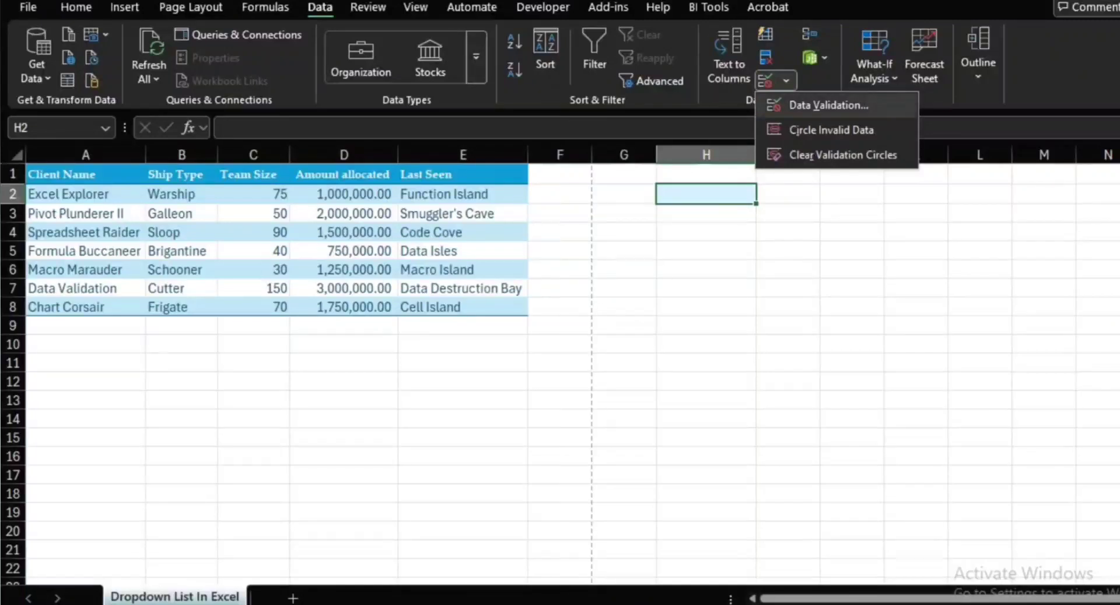
{"action": "left_click", "coordinate": [822, 105]}
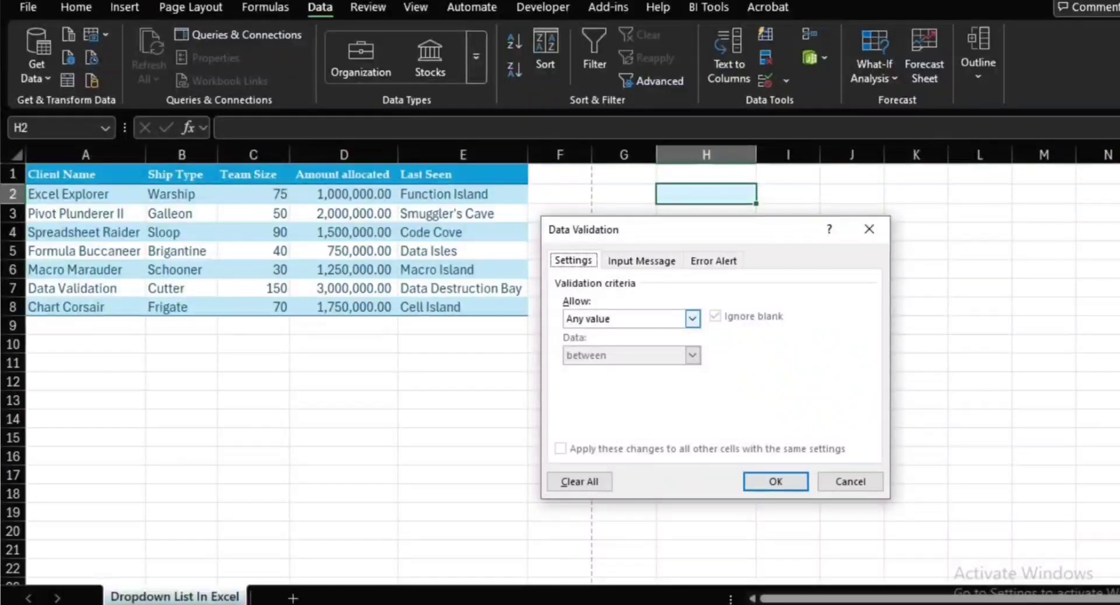
{"action": "left_click", "coordinate": [693, 318]}
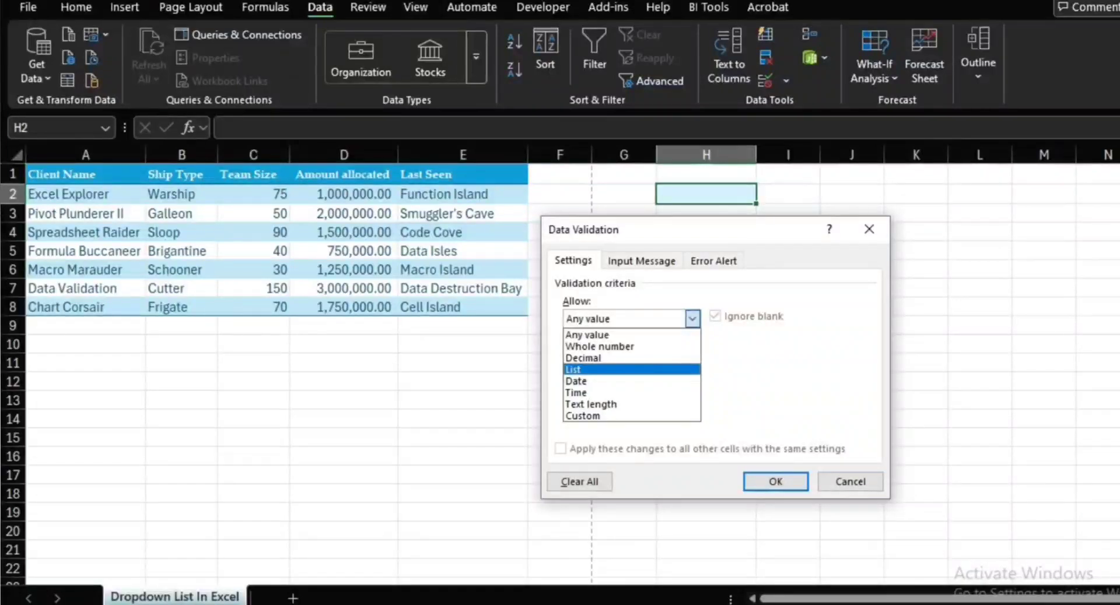
{"action": "left_click", "coordinate": [631, 370]}
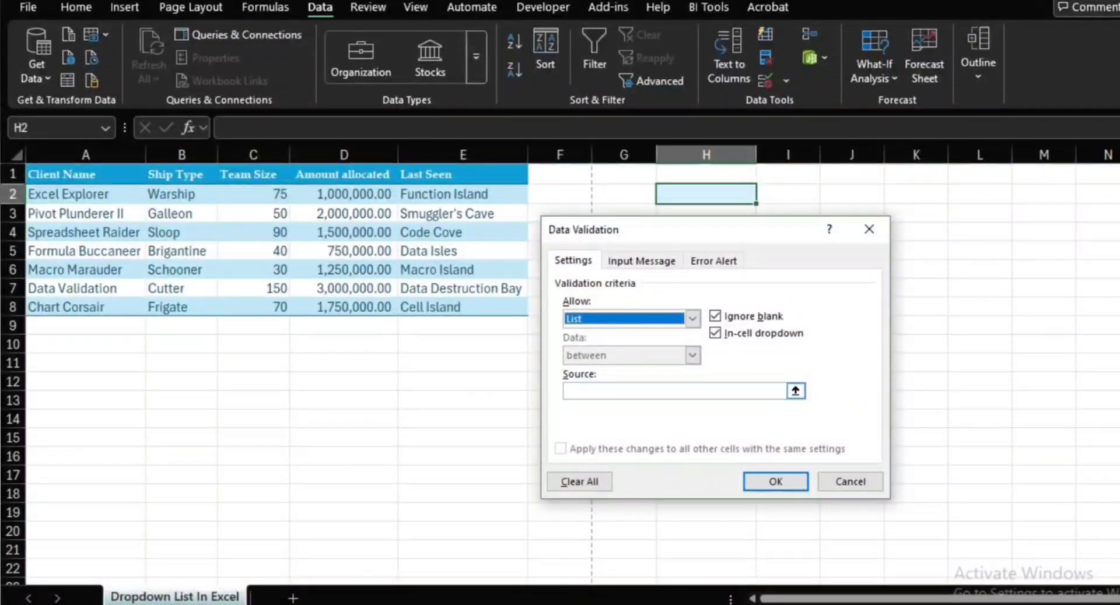
Set the list source to the ship types in =$B$2:$B$8, apply the rule, and check H2's dropdown choices.
{"action": "left_click", "coordinate": [795, 392]}
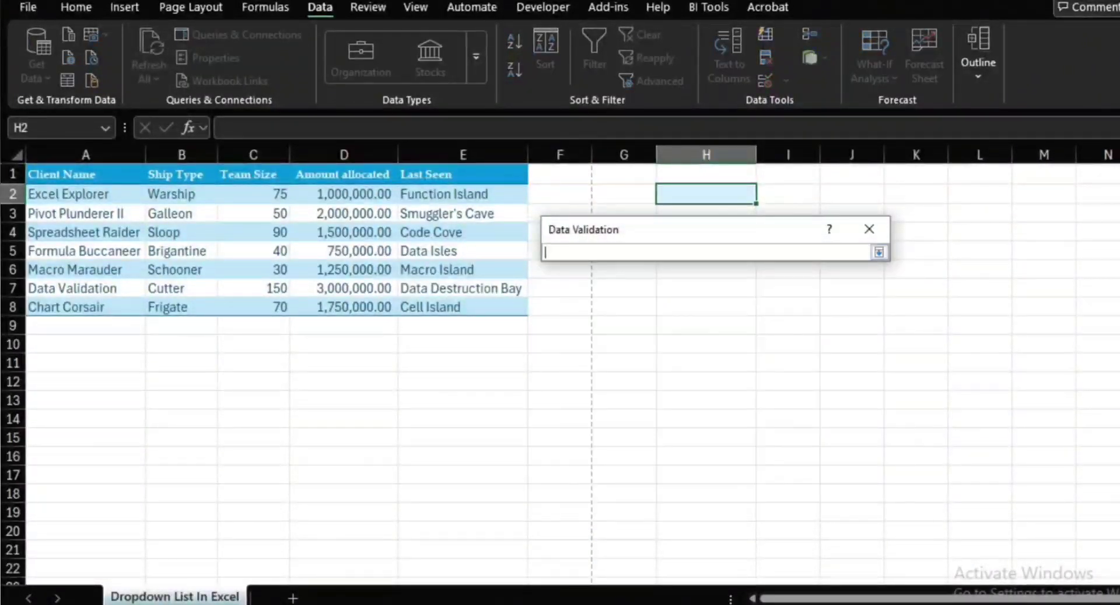
{"action": "left_click", "coordinate": [175, 195]}
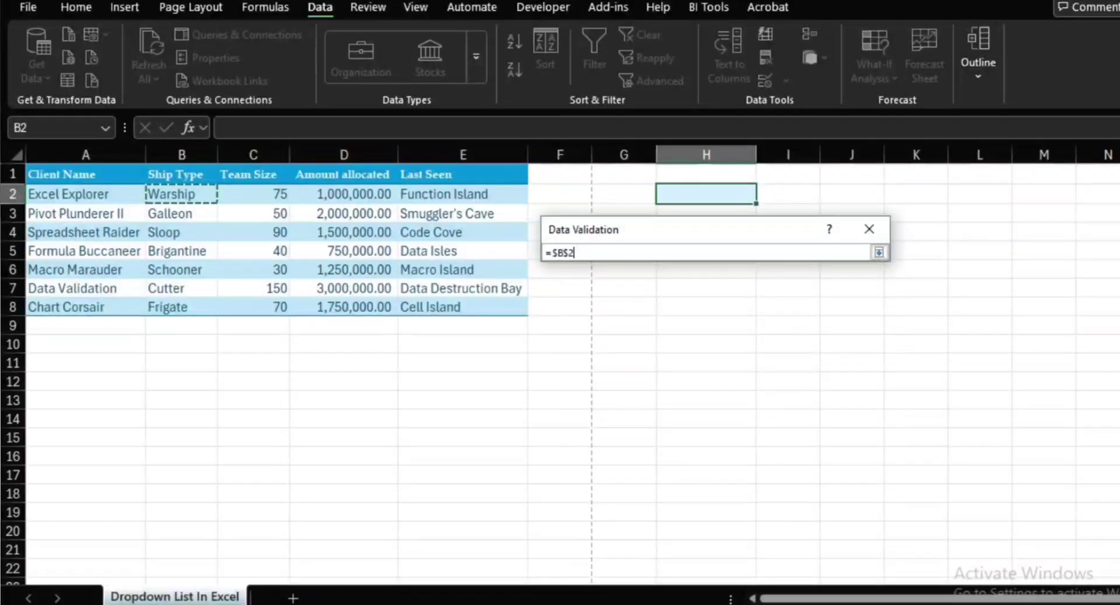
{"action": "left_click_drag", "start_coordinate": [175, 194], "coordinate": [166, 310]}
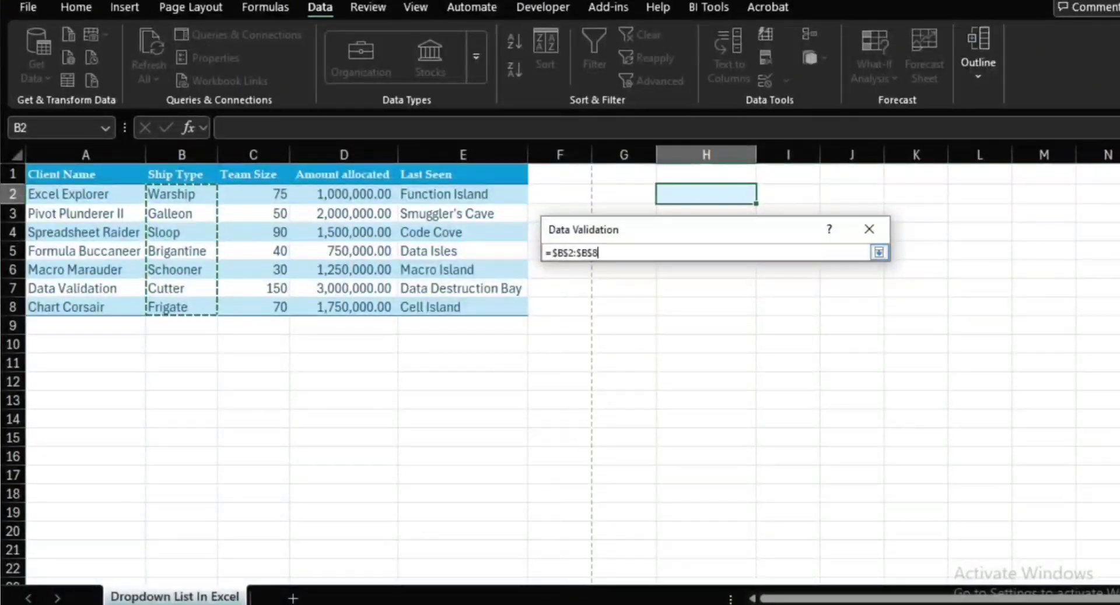
{"action": "left_click", "coordinate": [879, 252]}
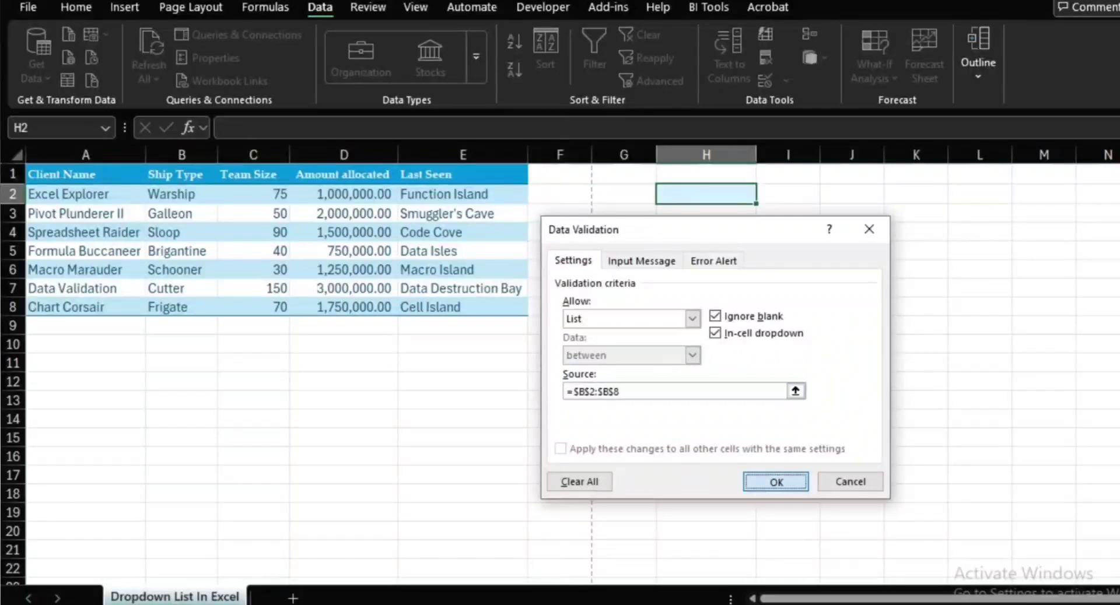
{"action": "key", "text": "Return"}
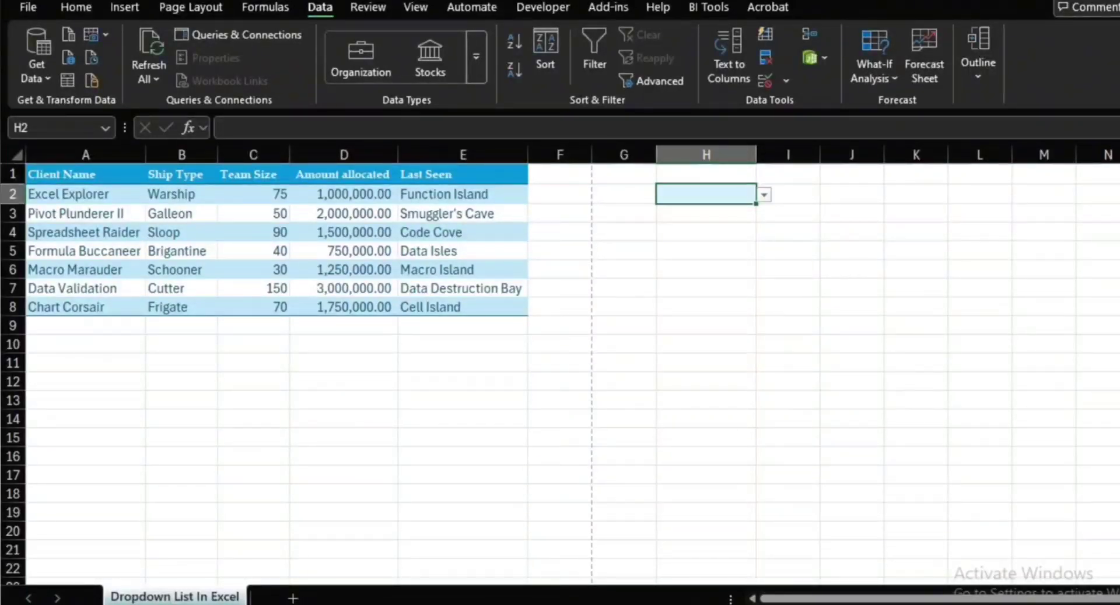
{"action": "key", "text": "alt+Down"}
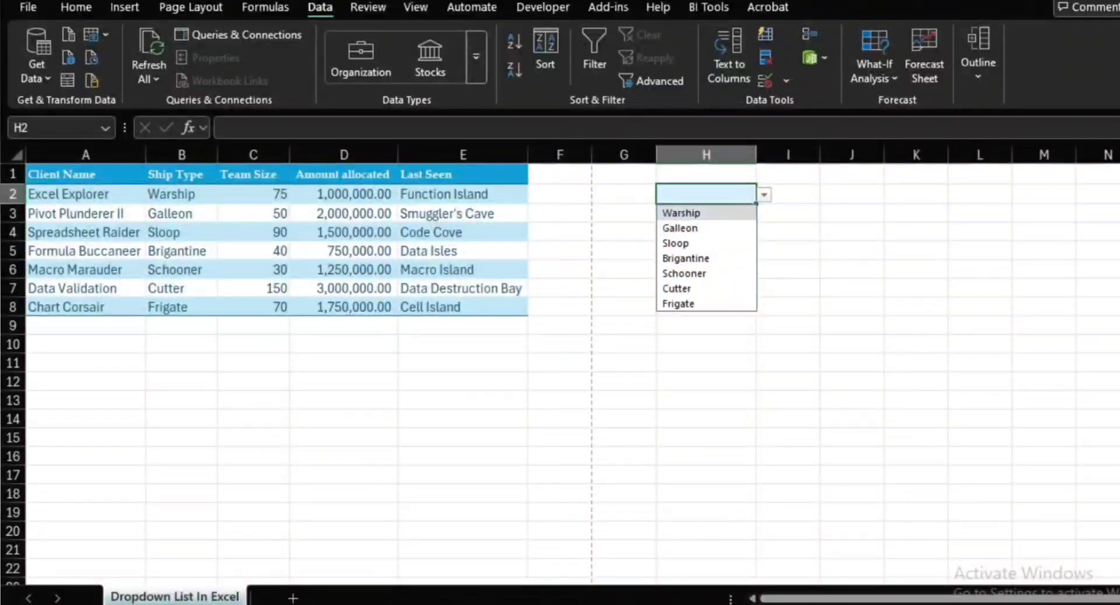
{"action": "left_click", "coordinate": [788, 213]}
Copy the dropdown cell H2 to L8 and display the choices in the pasted cell.
{"action": "left_click", "coordinate": [705, 194]}
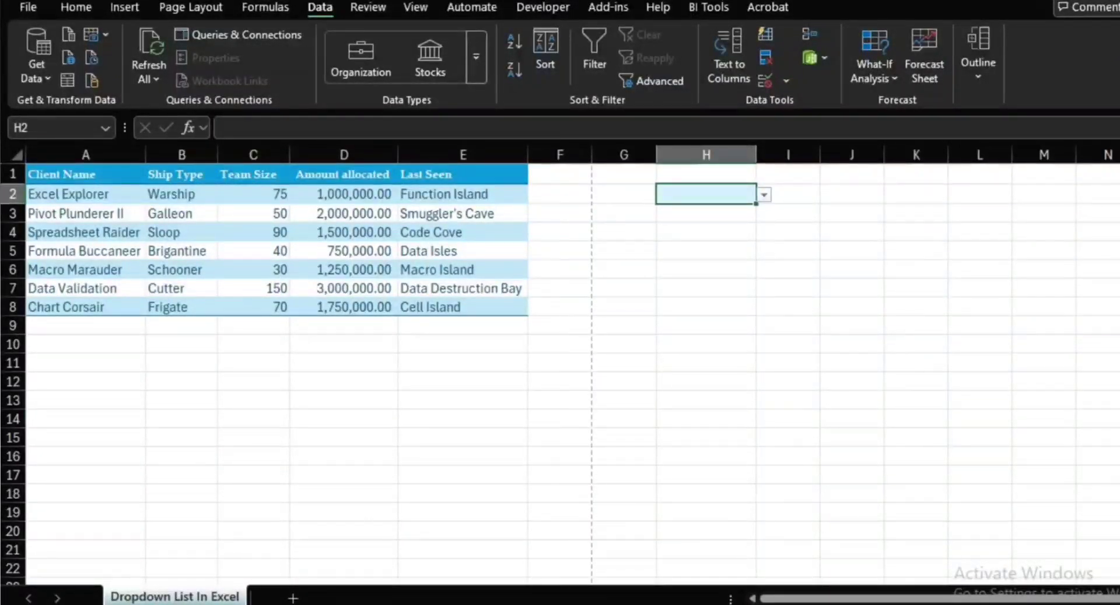
{"action": "key", "text": "ctrl+c"}
{"action": "left_click", "coordinate": [979, 307]}
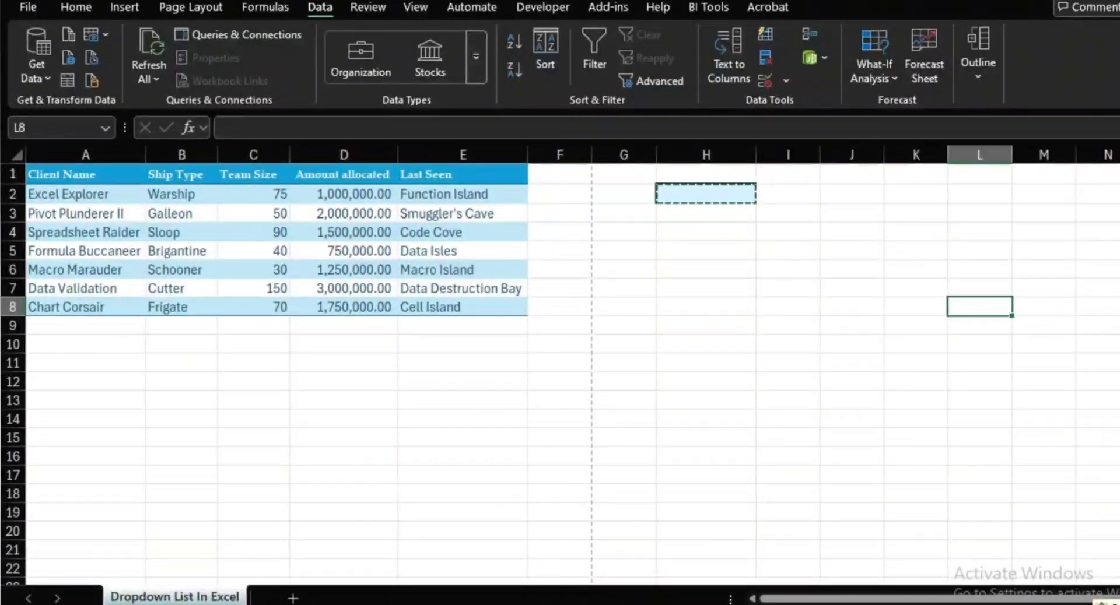
{"action": "key", "text": "ctrl+v"}
{"action": "key", "text": "alt+Down"}
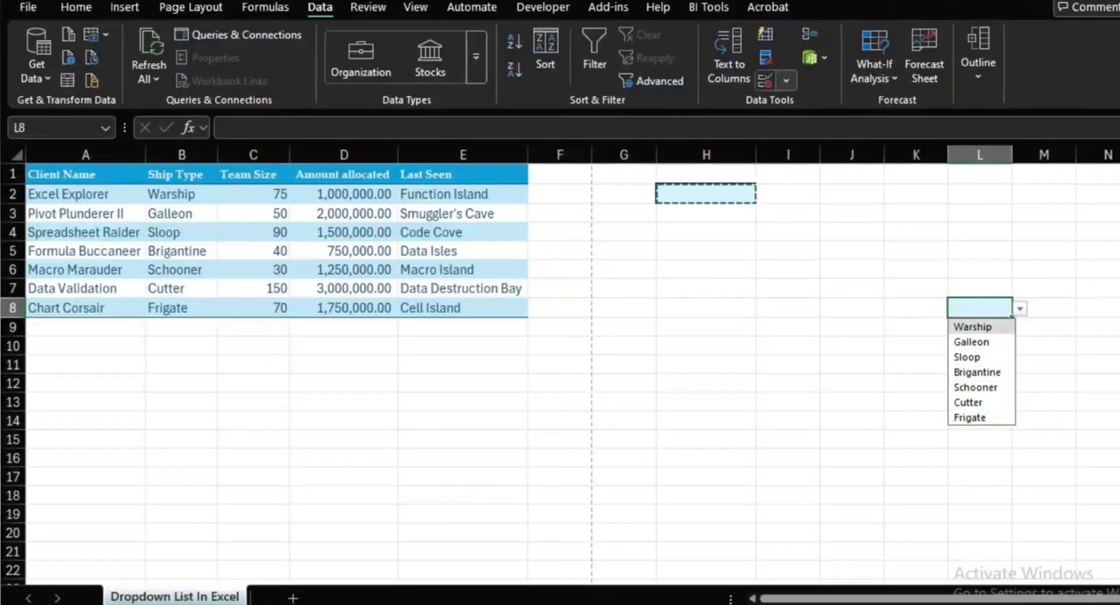
Inspect the source range in L8's data validation settings, then close them without making changes.
{"action": "left_click", "coordinate": [786, 81]}
{"action": "left_click", "coordinate": [828, 106]}
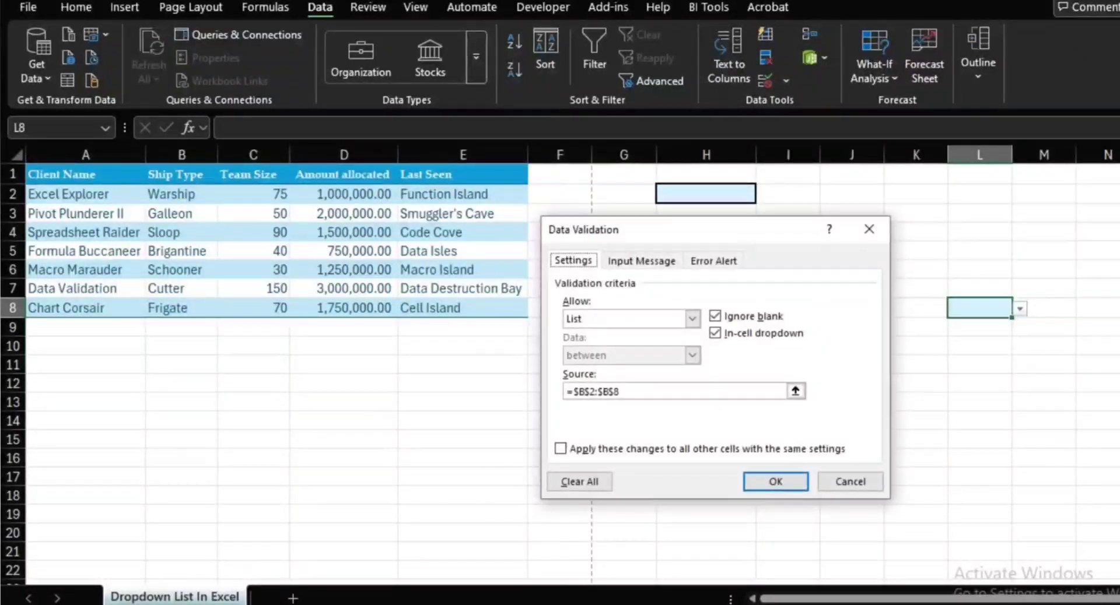
{"action": "left_click", "coordinate": [795, 391]}
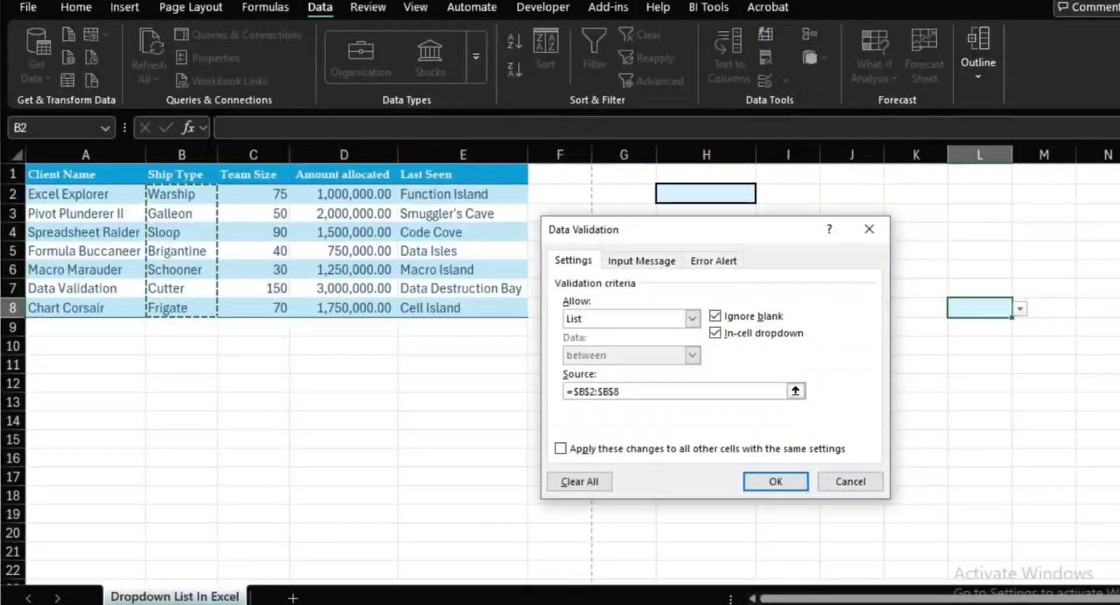
{"action": "left_click", "coordinate": [578, 391]}
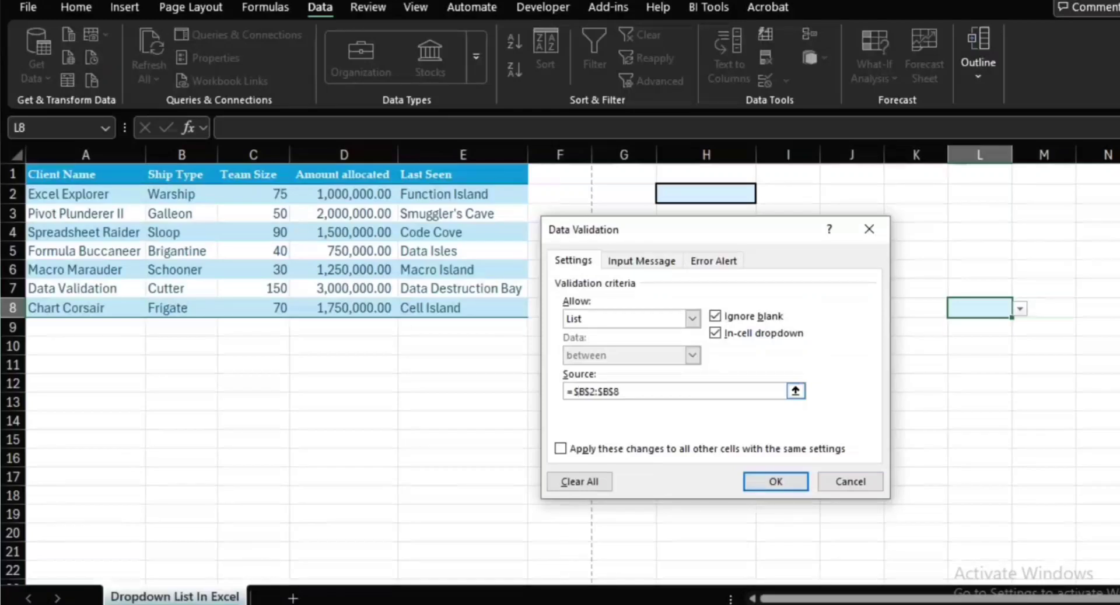
{"action": "left_click", "coordinate": [609, 391]}
{"action": "left_click_drag", "start_coordinate": [614, 391], "coordinate": [579, 392]}
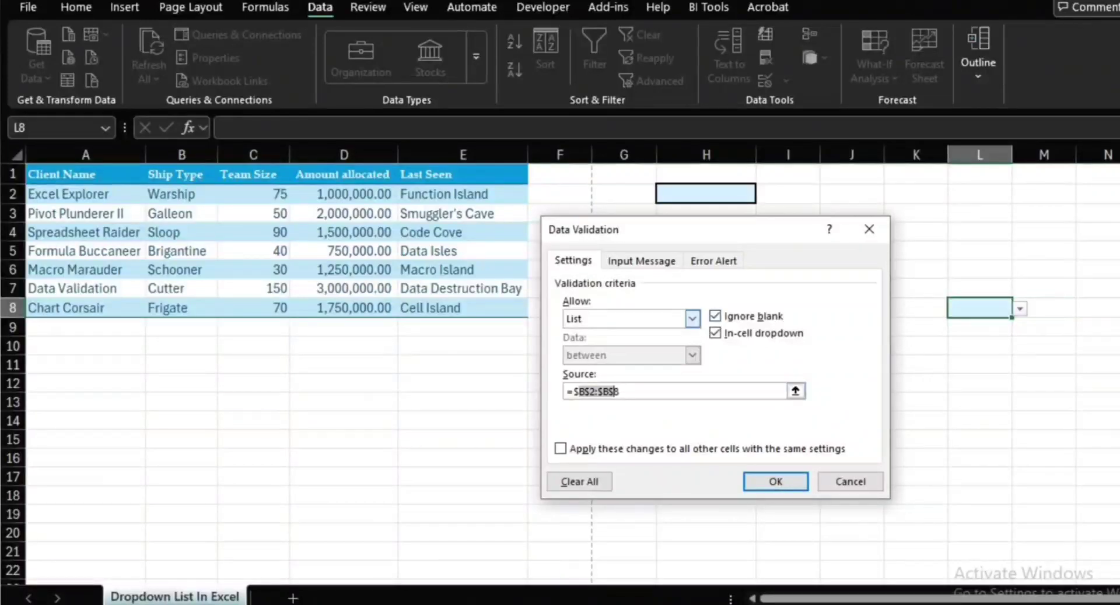
{"action": "left_click", "coordinate": [869, 229]}
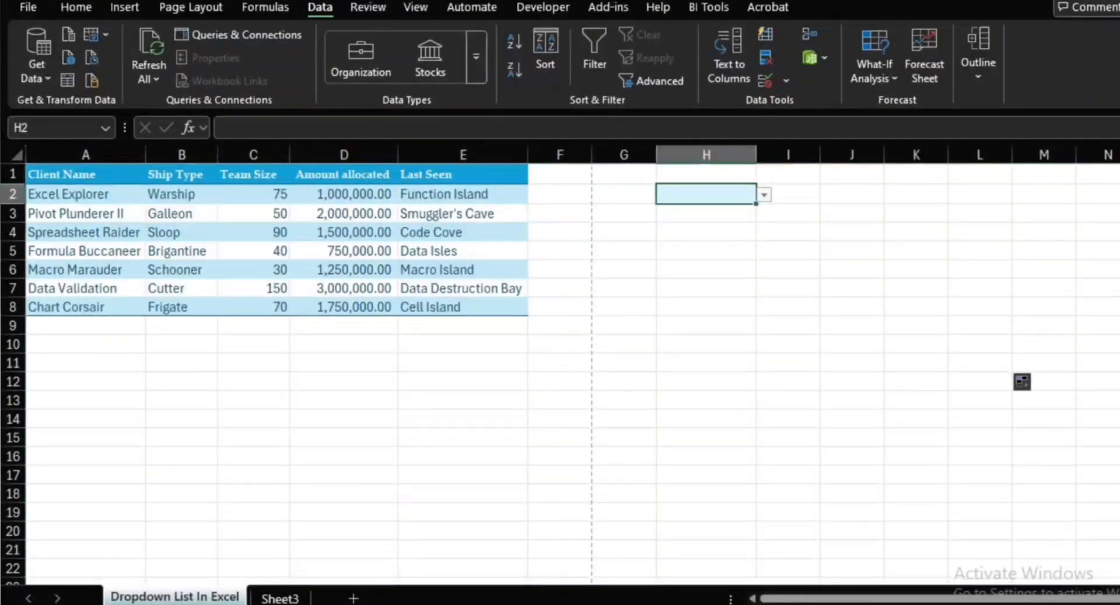
Choose Galleon from the dropdown list in H2.
{"action": "key", "text": "alt+Down"}
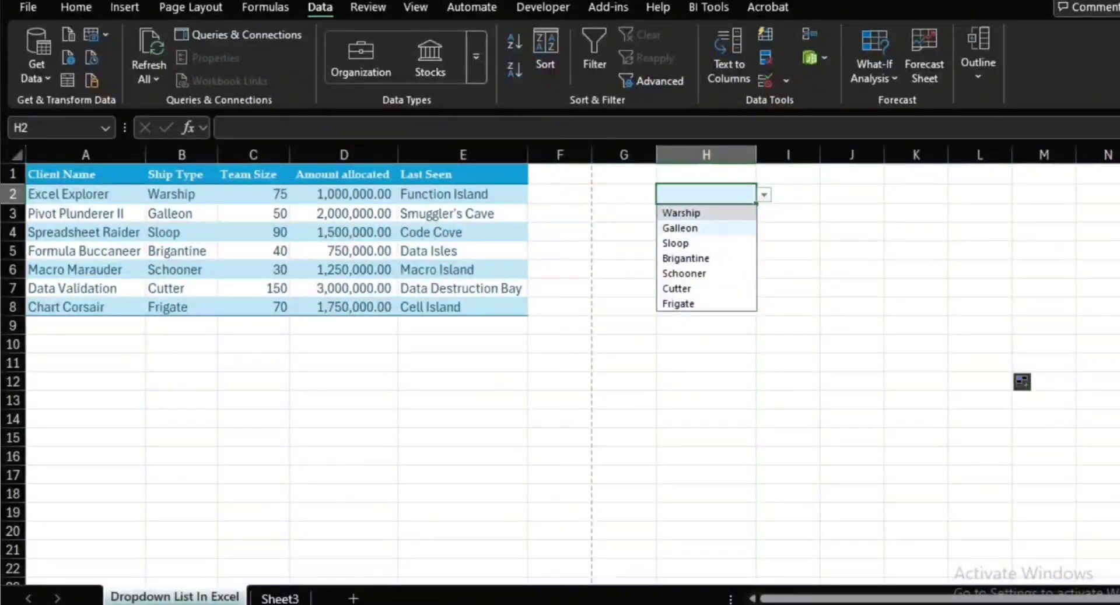
{"action": "key", "text": "Down"}
{"action": "key", "text": "Return"}
Choose Schooner from the dropdown list in H2.
{"action": "key", "text": "alt+Down"}
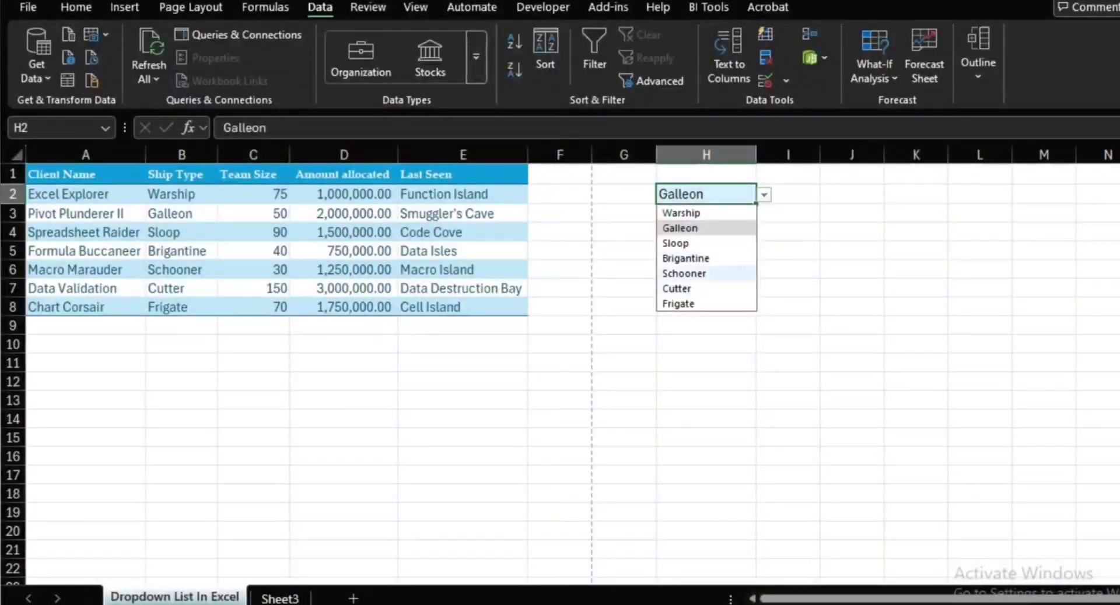
{"action": "key", "text": "Down"}
{"action": "key", "text": "Down"}
{"action": "key", "text": "Down"}
{"action": "key", "text": "Return"}
{"action": "key", "text": "alt+Down"}
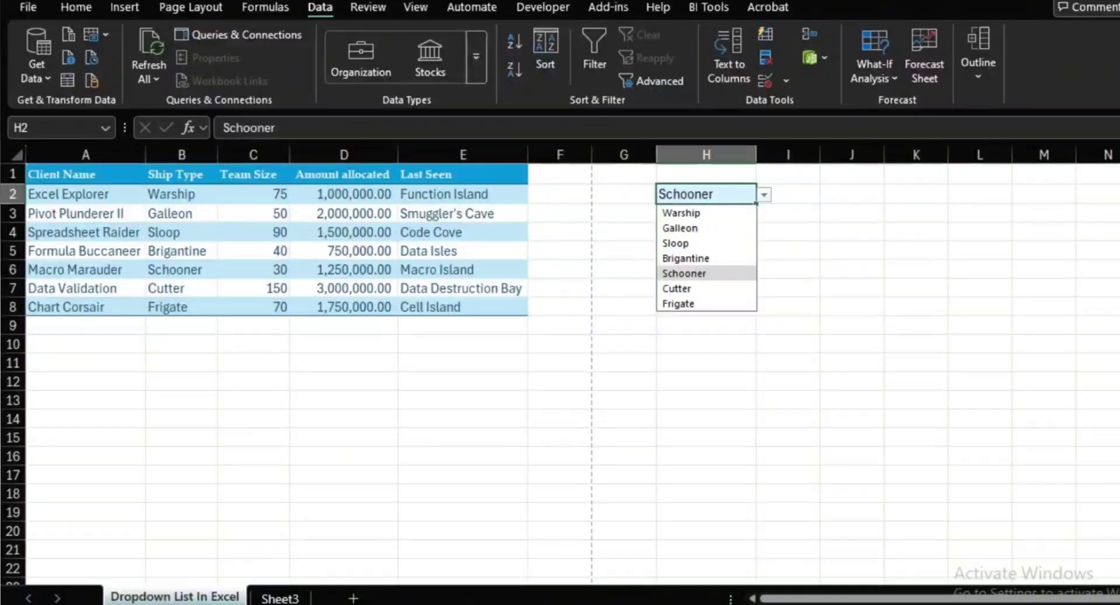
{"action": "key", "text": "Escape"}
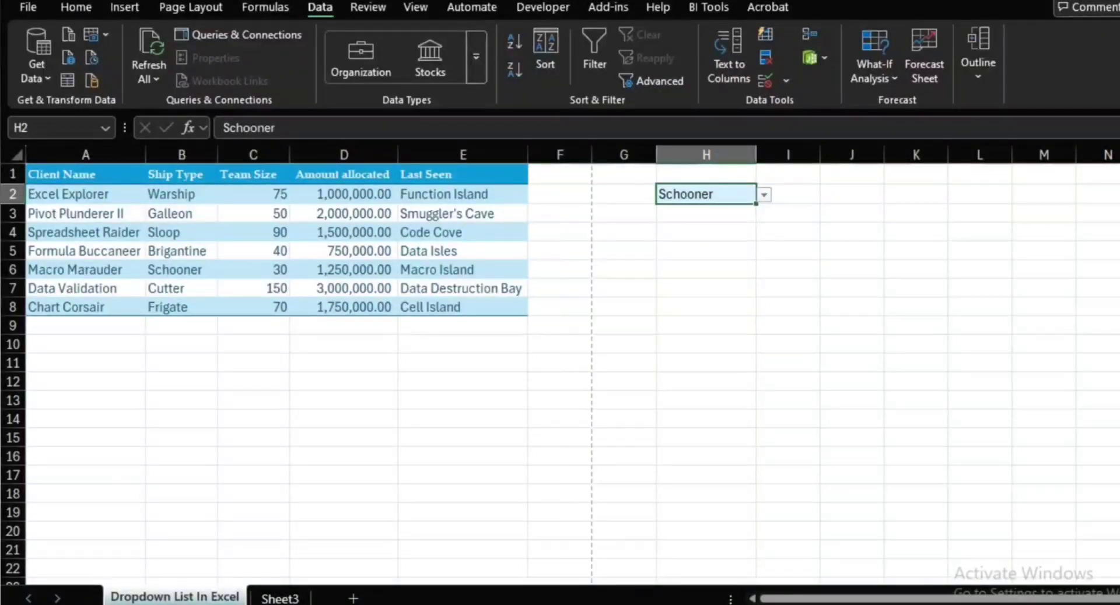
Fill the H2 dropdown down through H8 and clear the copied values from H3:H8.
{"action": "left_click_drag", "start_coordinate": [756, 204], "coordinate": [706, 214]}
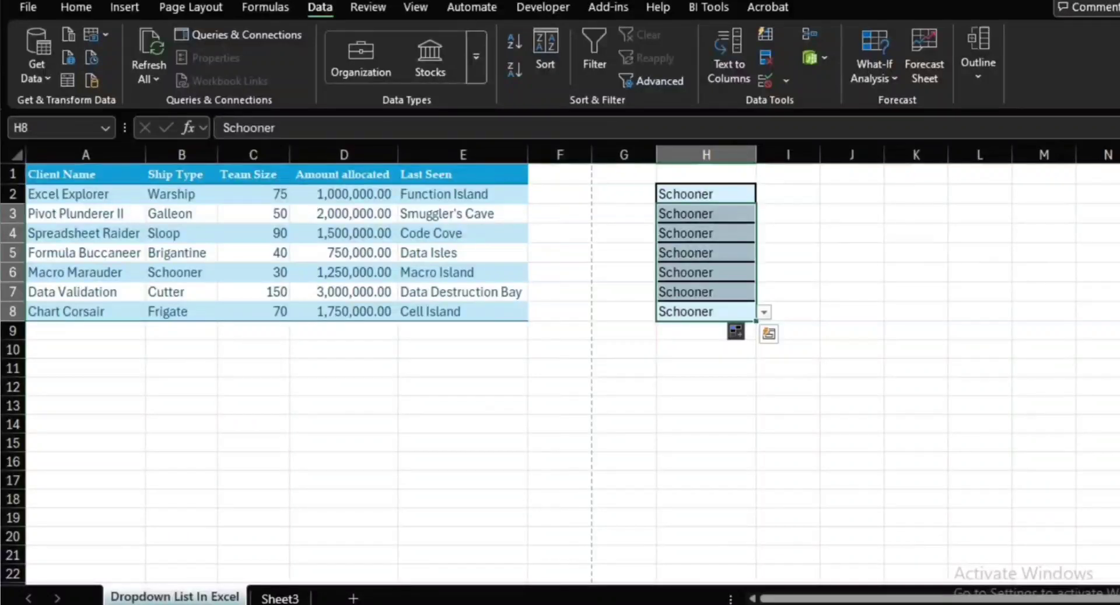
{"action": "key", "text": "Delete"}
Enter Sloop in H4 by searching its dropdown list with "sl" and accepting the suggestion.
{"action": "left_click", "coordinate": [707, 233]}
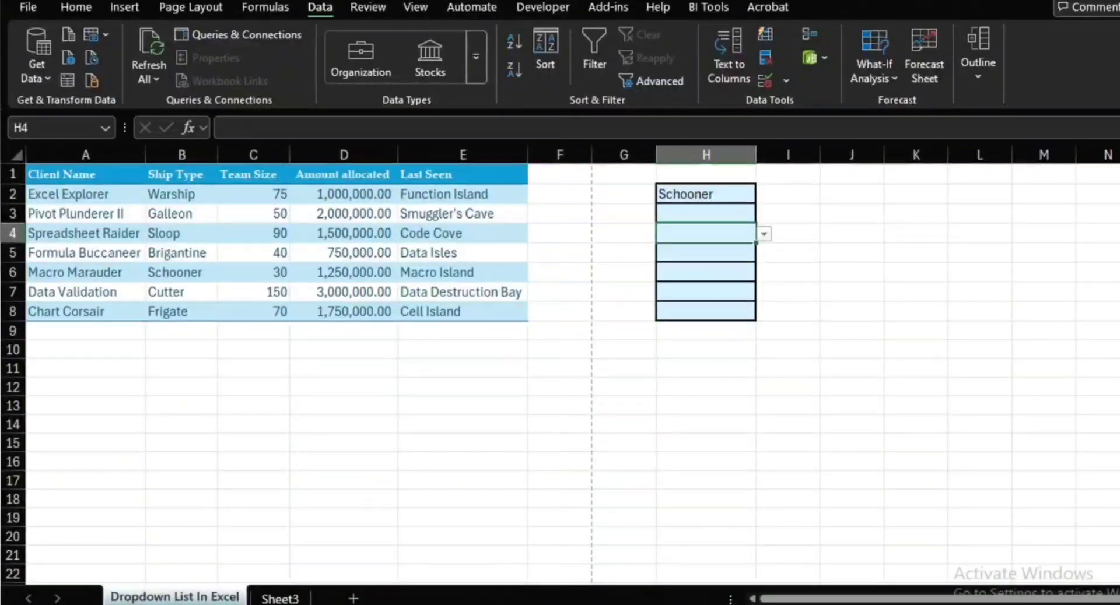
{"action": "type", "text": "sl"}
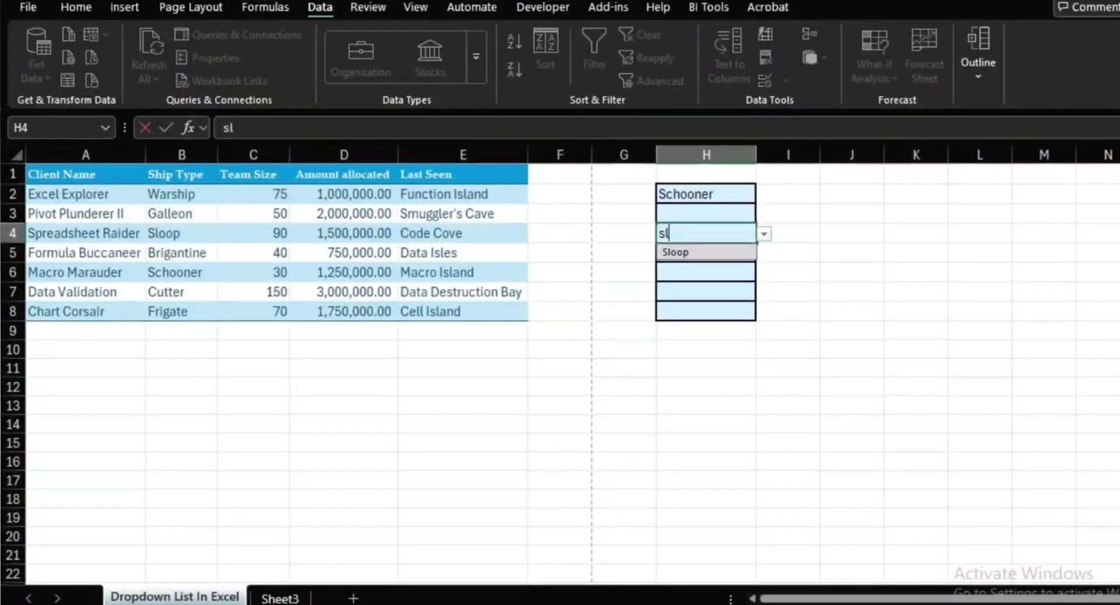
{"action": "key", "text": "Escape"}
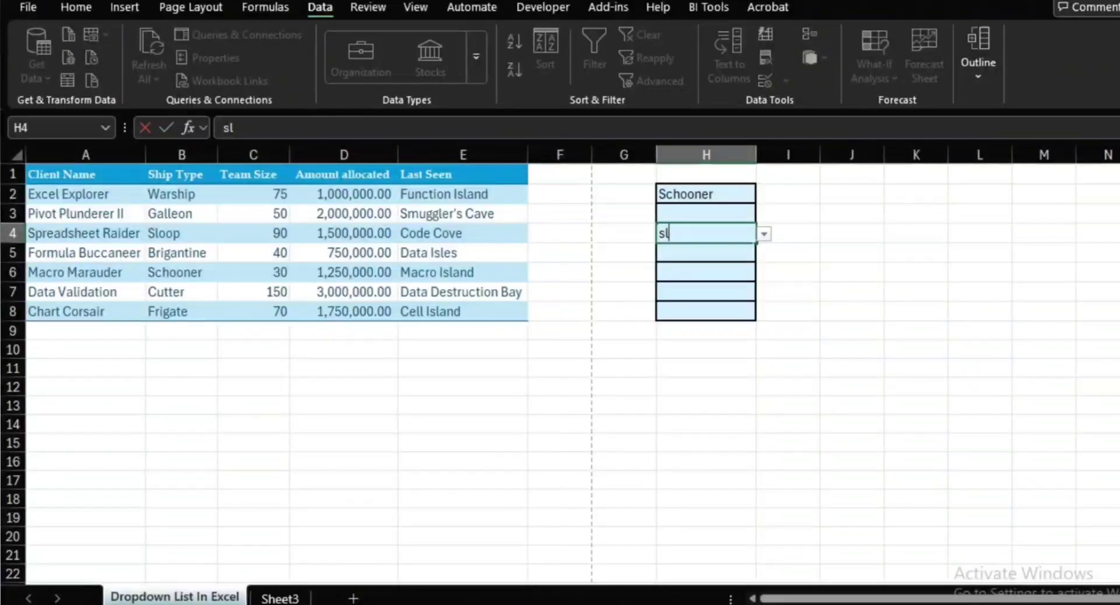
{"action": "key", "text": "BackSpace"}
{"action": "key", "text": "Return"}
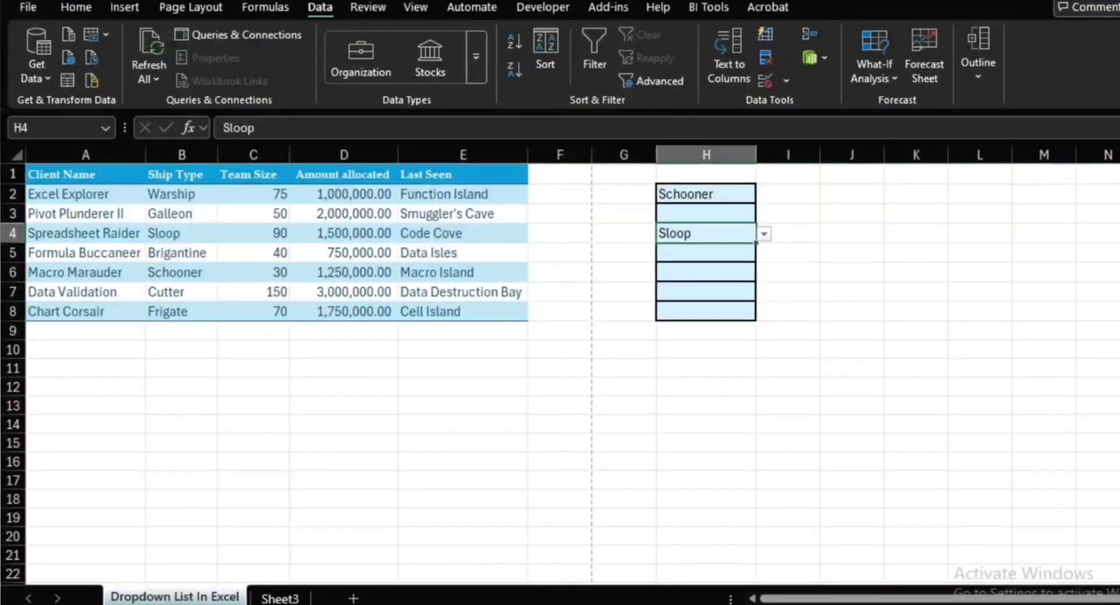
Enter Schooner in H6 by filtering its dropdown list with "s" and picking the matching suggestion.
{"action": "left_click", "coordinate": [706, 272]}
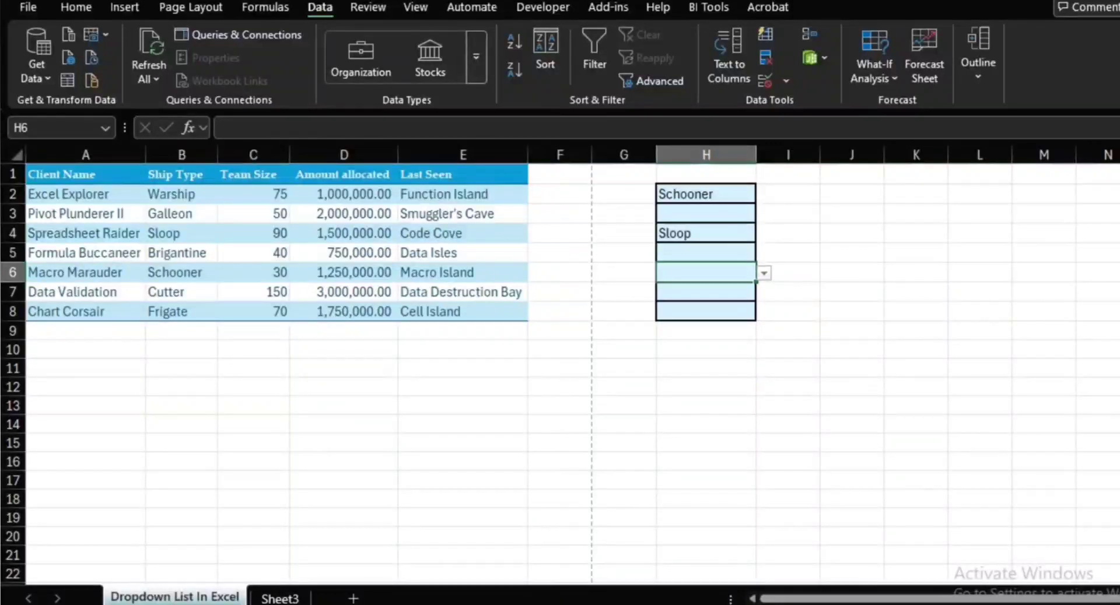
{"action": "type", "text": "s"}
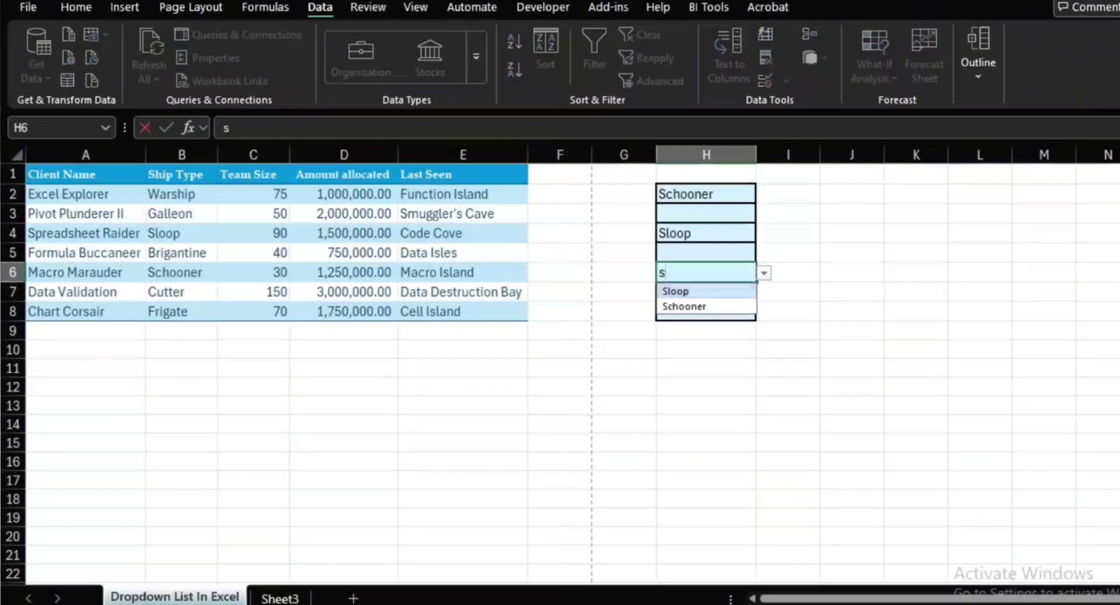
{"action": "key", "text": "Down"}
{"action": "key", "text": "Return"}
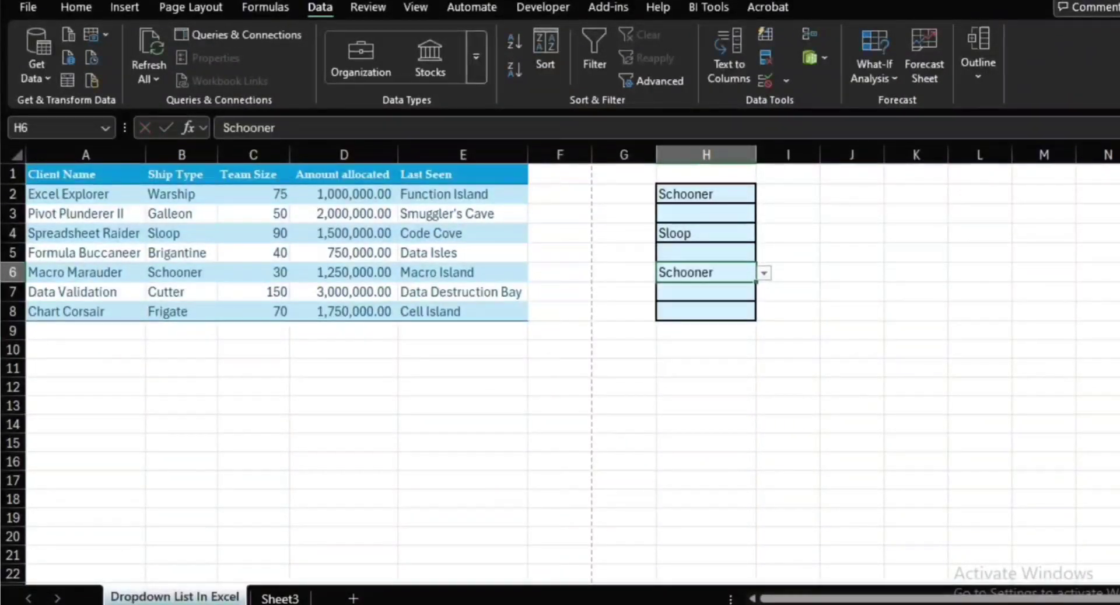